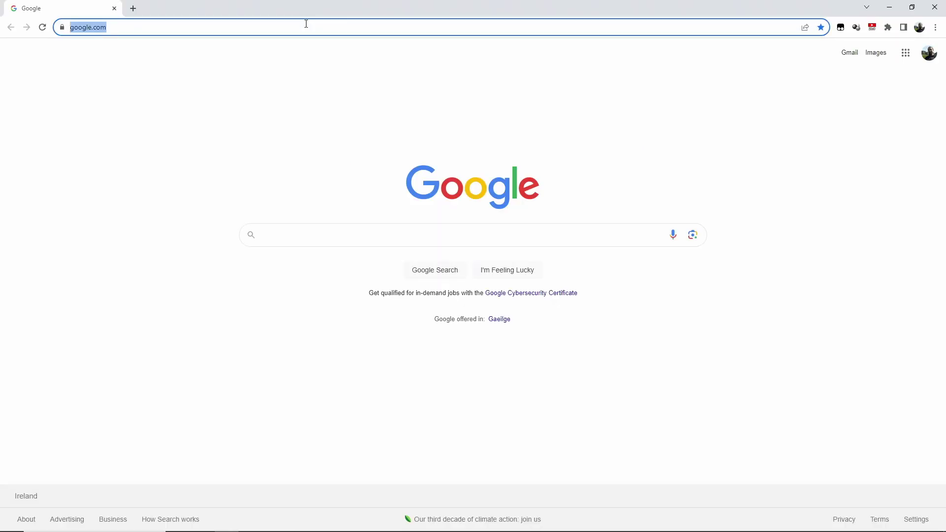
- Search the web for noip and begin a free No-IP account sign-up
{"action": "type", "text": "noip"}
{"action": "key", "text": "Return"}
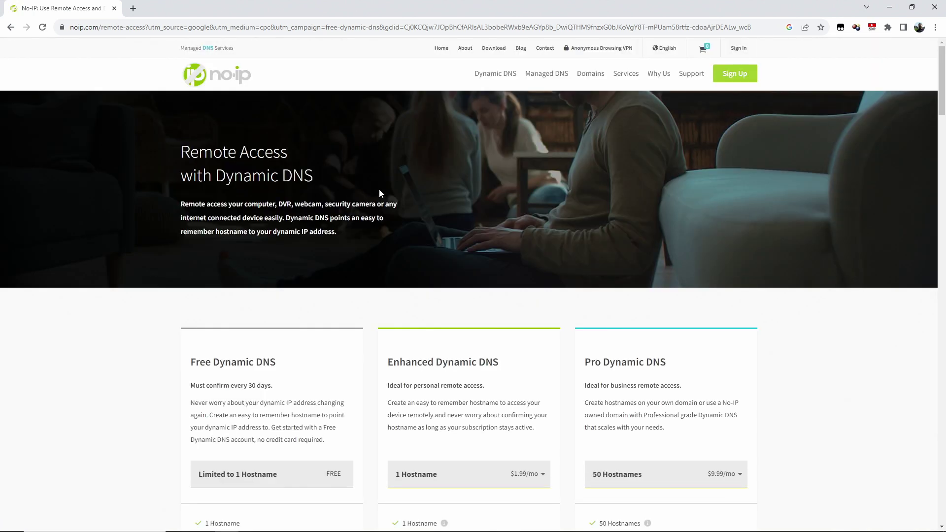
{"action": "left_click", "coordinate": [739, 81]}
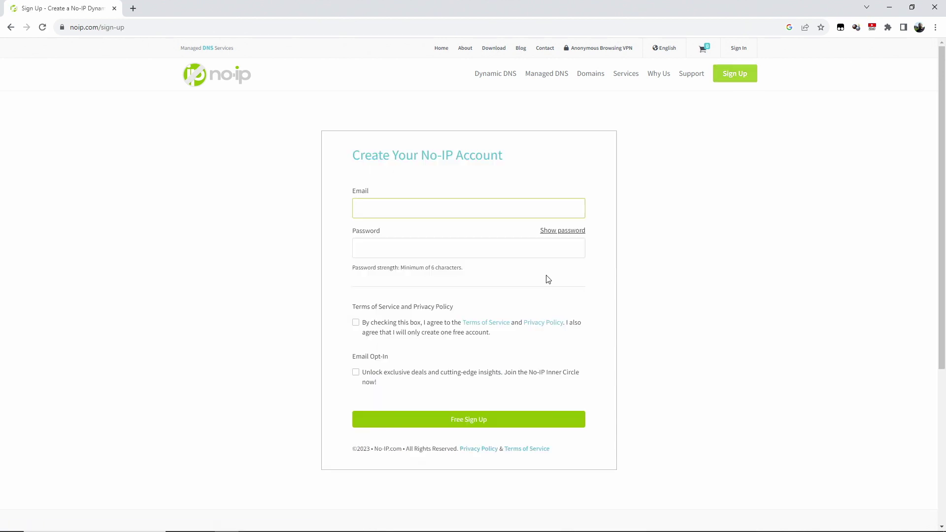
- Enter the account e-mail and password, accept the Terms of Service, and submit Free Sign Up
{"action": "type", "text": "[email]"}
{"action": "key", "text": "Tab"}
{"action": "type", "text": "********"}
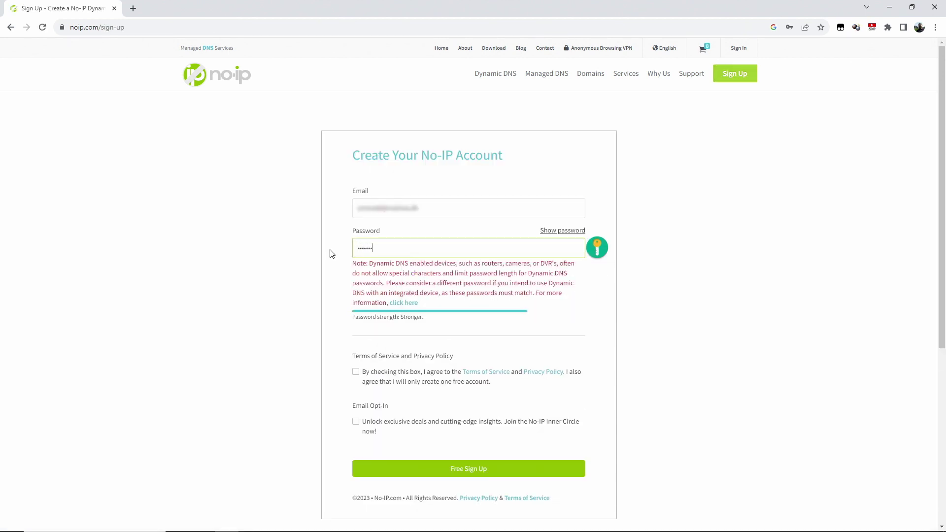
{"action": "key", "text": "Tab"}
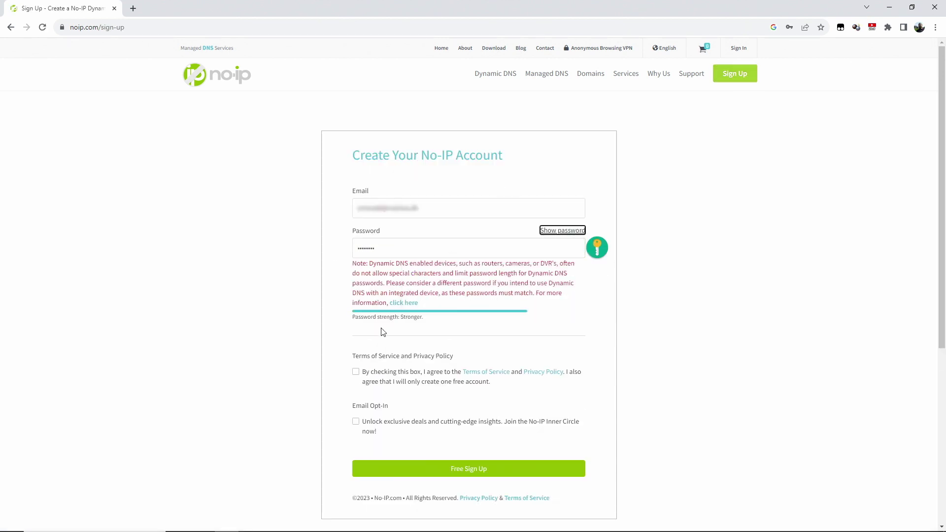
{"action": "left_click", "coordinate": [359, 377]}
{"action": "left_click", "coordinate": [469, 466]}
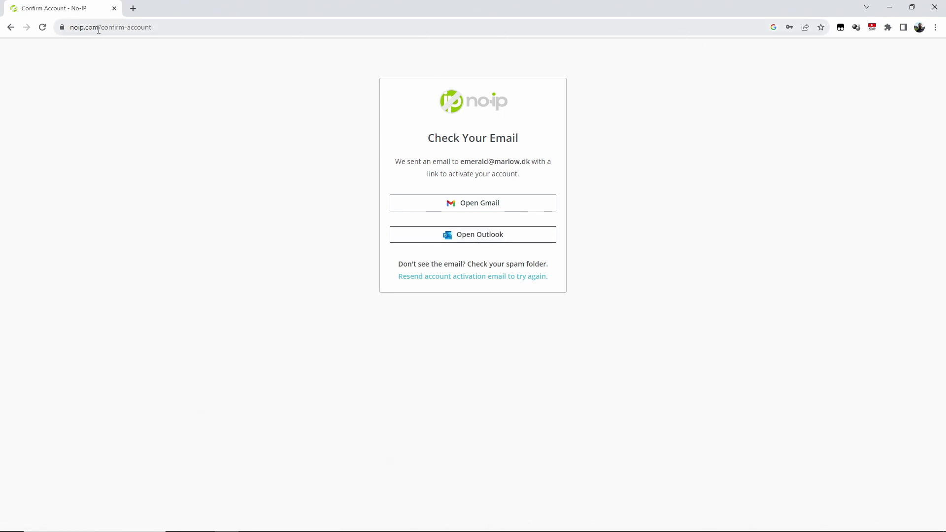
- Load the noip.com home page and log in with the account's e-mail and password
{"action": "left_click_drag", "start_coordinate": [98, 27], "coordinate": [297, 30]}
{"action": "key", "text": "BackSpace"}
{"action": "key", "text": "Return"}
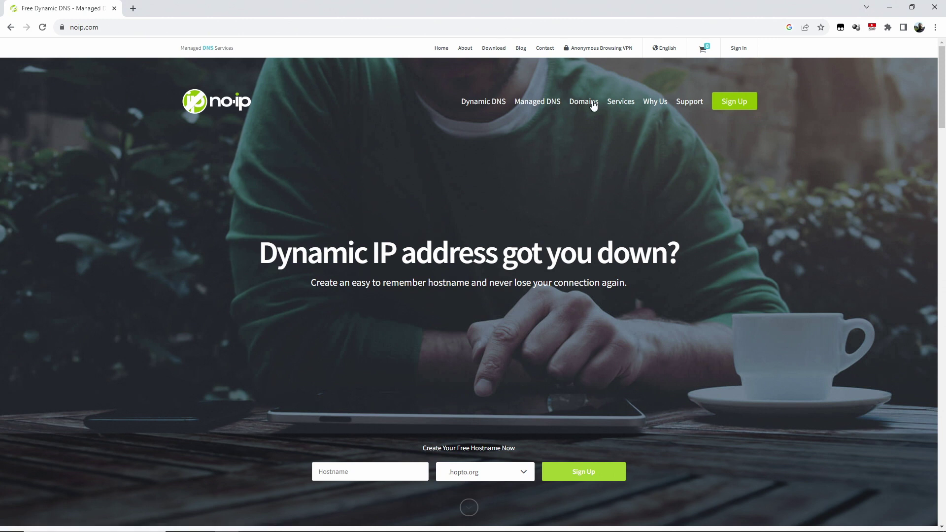
{"action": "left_click", "coordinate": [733, 52]}
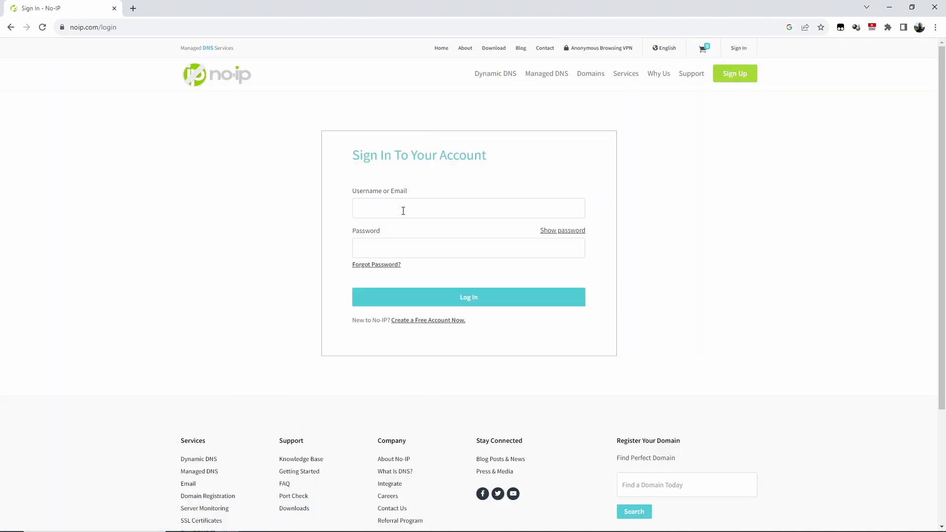
{"action": "left_click", "coordinate": [401, 211]}
{"action": "left_click", "coordinate": [425, 251]}
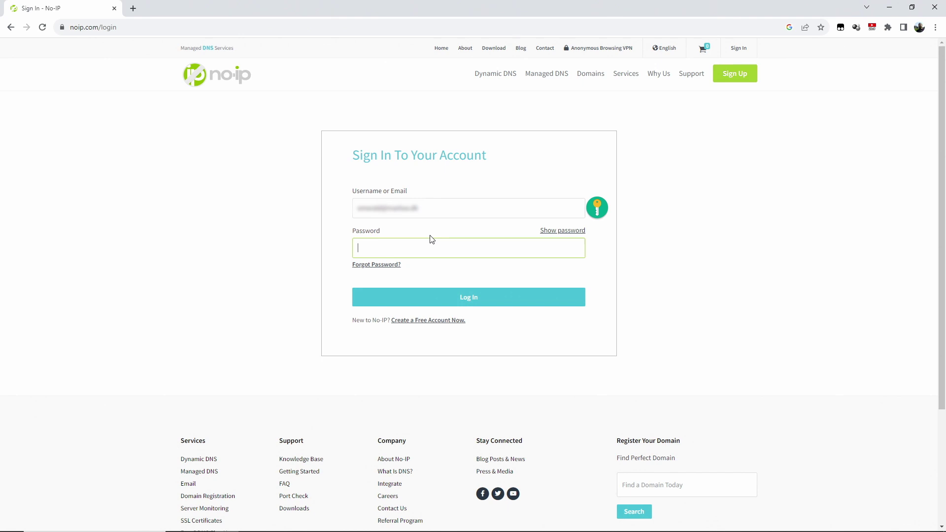
{"action": "type", "text": "••••••••"}
{"action": "left_click", "coordinate": [472, 302]}
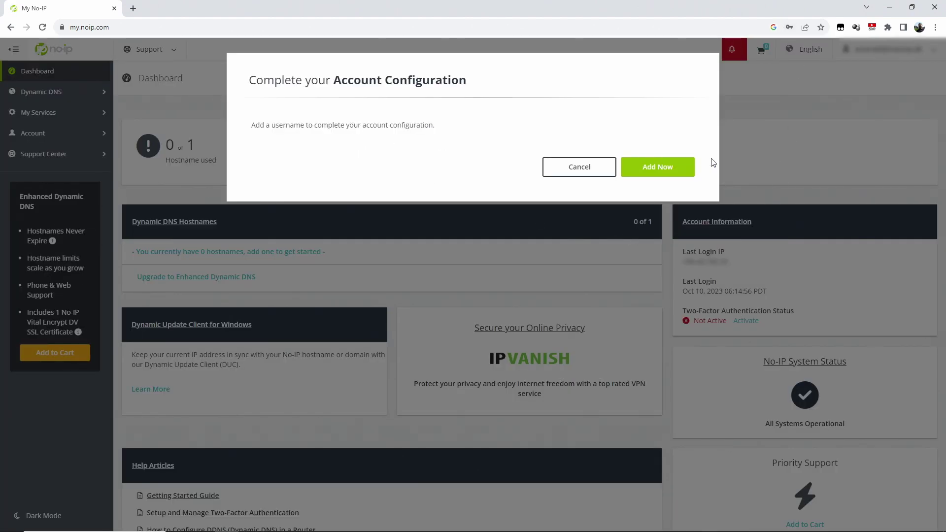
- Add and save a username for the account, then go back to the dashboard
{"action": "left_click", "coordinate": [666, 168]}
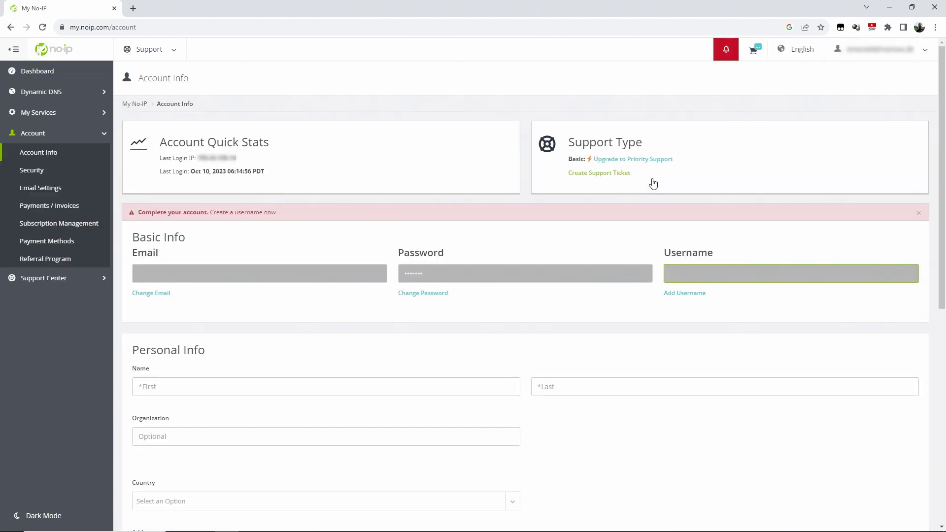
{"action": "left_click", "coordinate": [918, 212]}
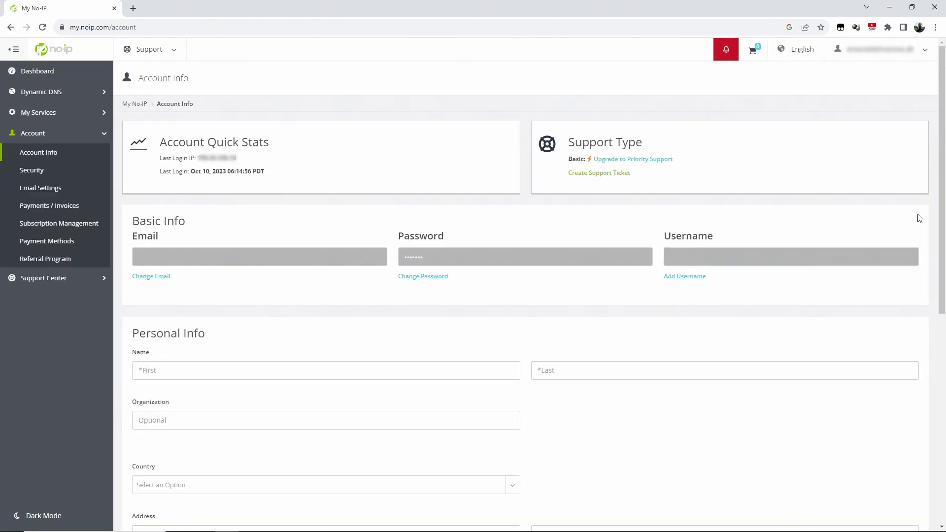
{"action": "left_click", "coordinate": [696, 277]}
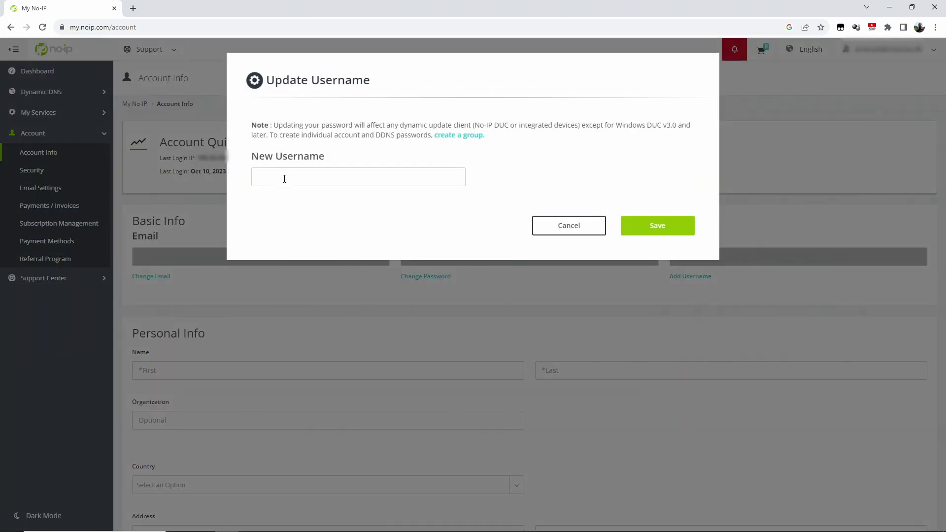
{"action": "left_click", "coordinate": [284, 178]}
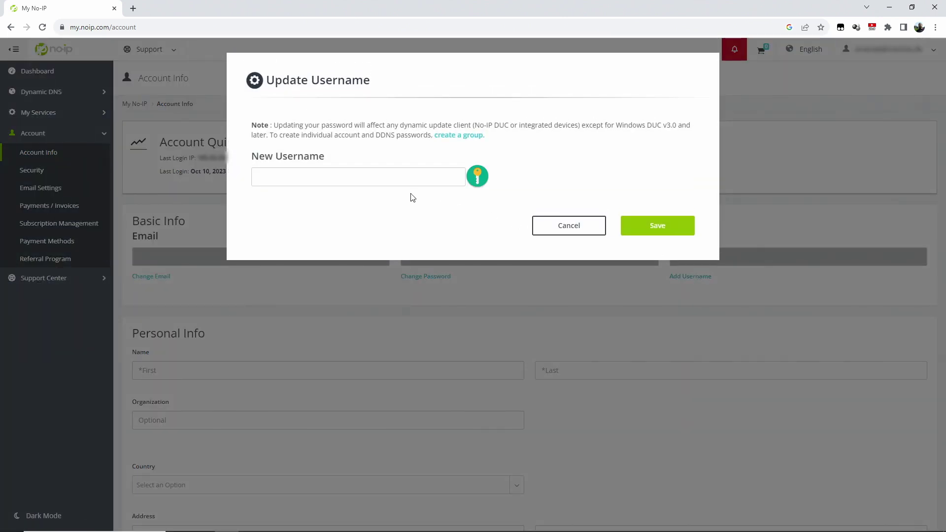
{"action": "left_click", "coordinate": [405, 180]}
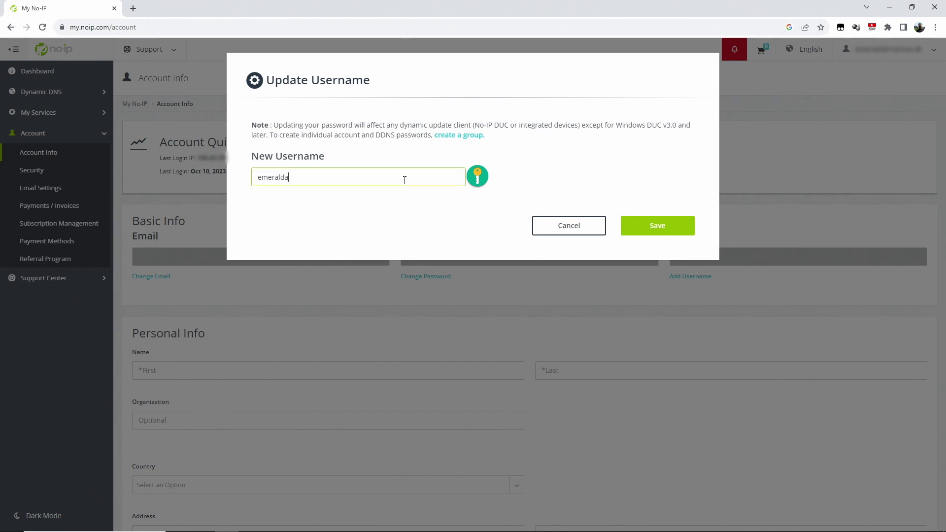
{"action": "type", "text": "emeraldav"}
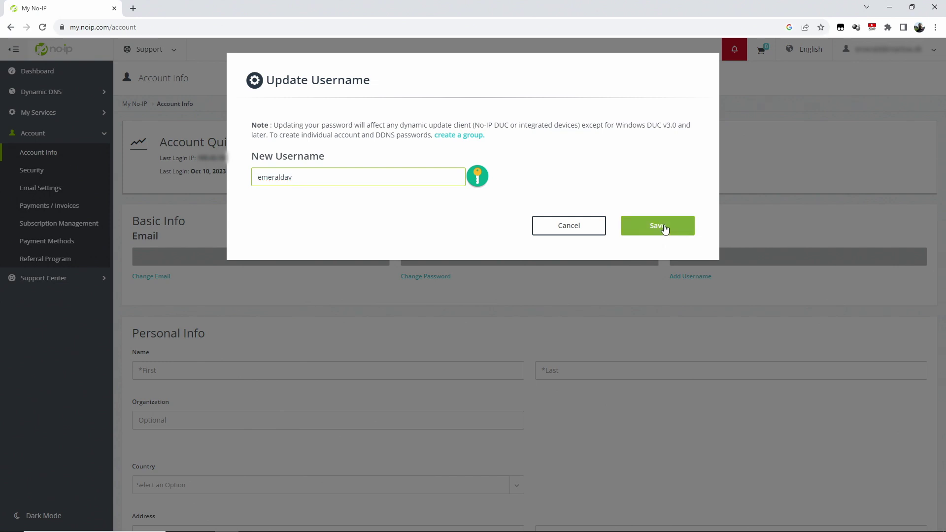
{"action": "left_click", "coordinate": [665, 229]}
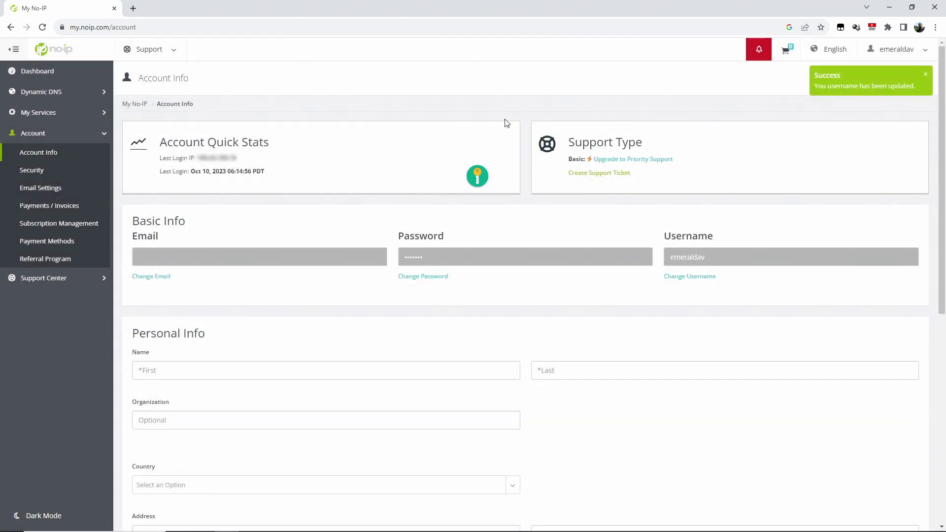
{"action": "left_click", "coordinate": [30, 74]}
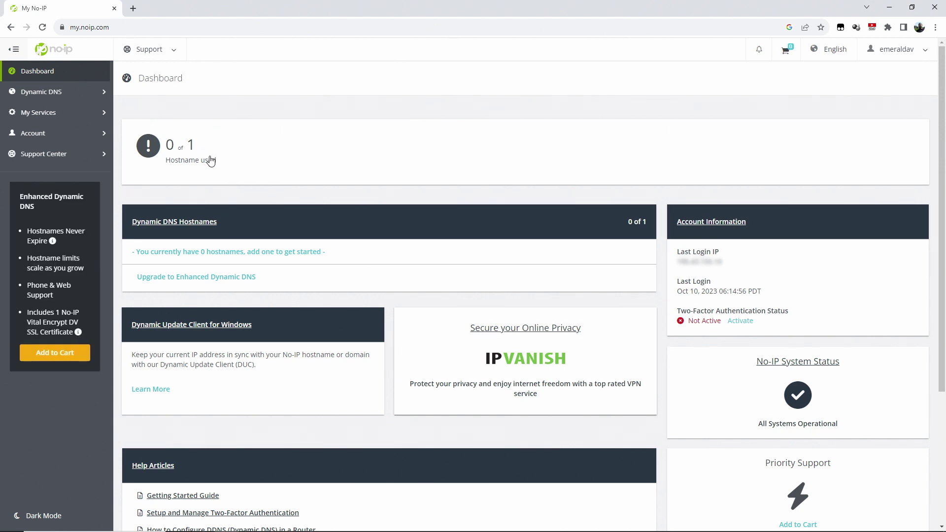
- Start a new hostname and select zapto.org as its domain
{"action": "left_click", "coordinate": [287, 257]}
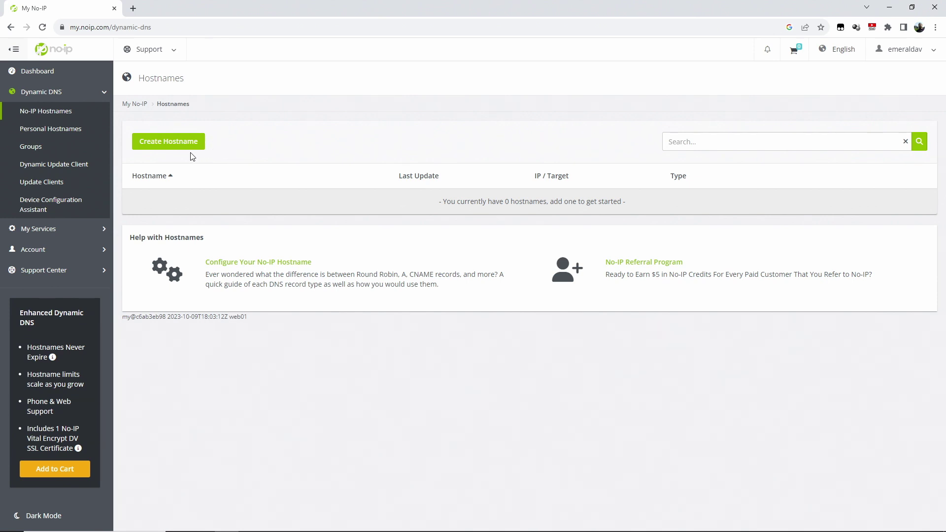
{"action": "left_click", "coordinate": [175, 148]}
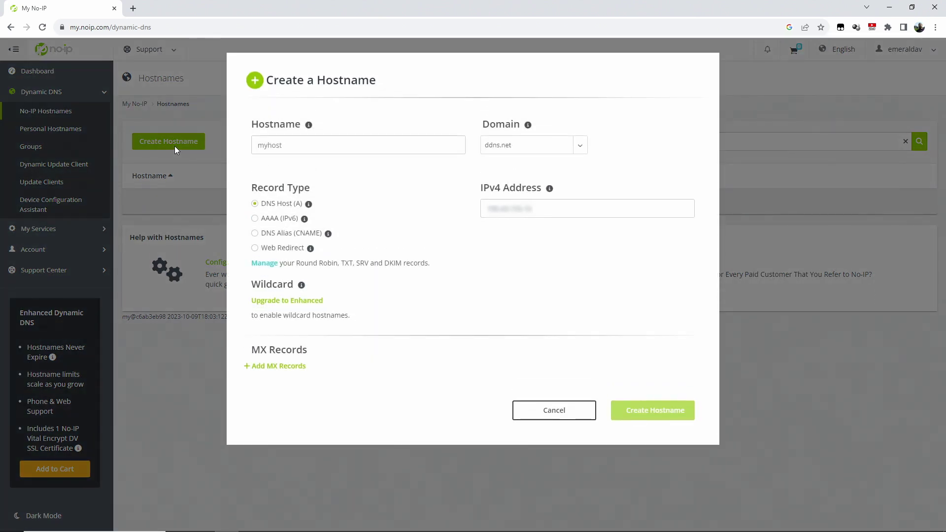
{"action": "left_click", "coordinate": [512, 151]}
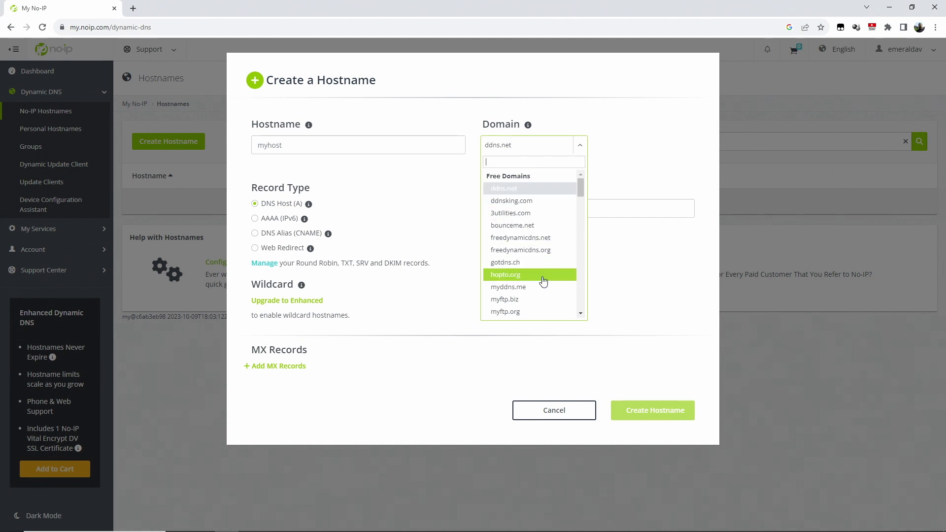
{"action": "scroll", "coordinate": [581, 315], "scroll_direction": "down", "scroll_amount": 4}
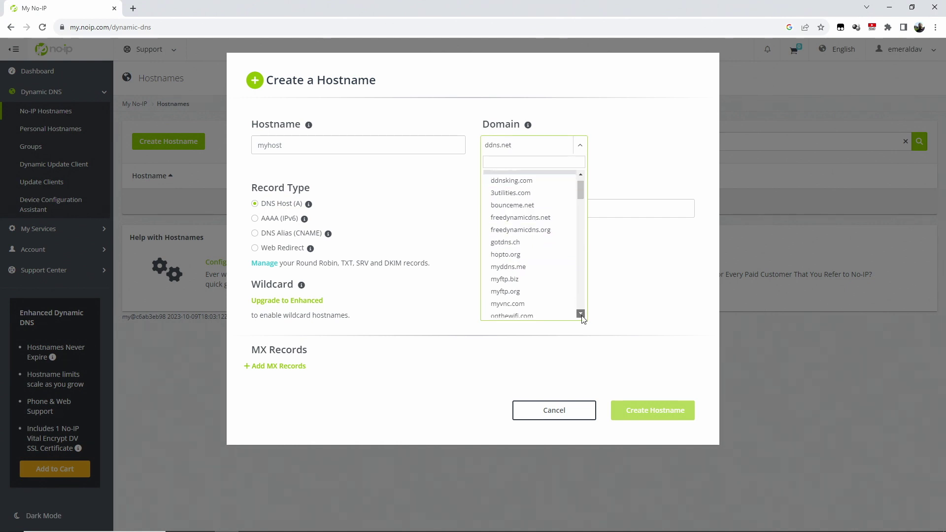
{"action": "scroll", "coordinate": [581, 315], "scroll_direction": "down", "scroll_amount": 3}
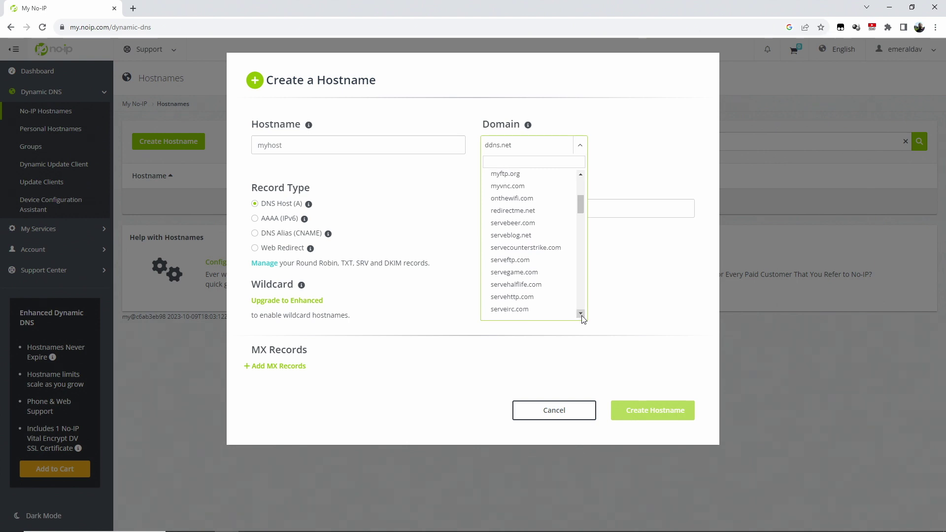
{"action": "scroll", "coordinate": [581, 315], "scroll_direction": "down", "scroll_amount": 2}
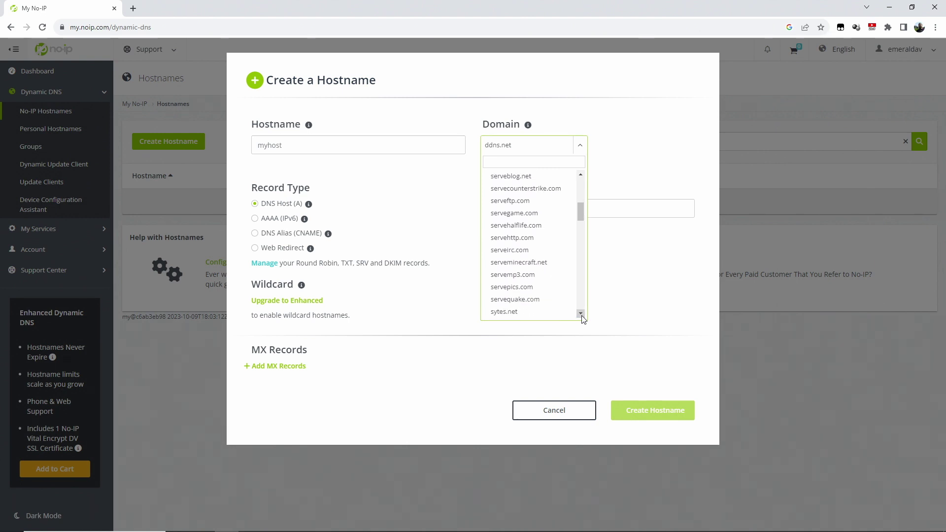
{"action": "scroll", "coordinate": [581, 315], "scroll_direction": "down", "scroll_amount": 3}
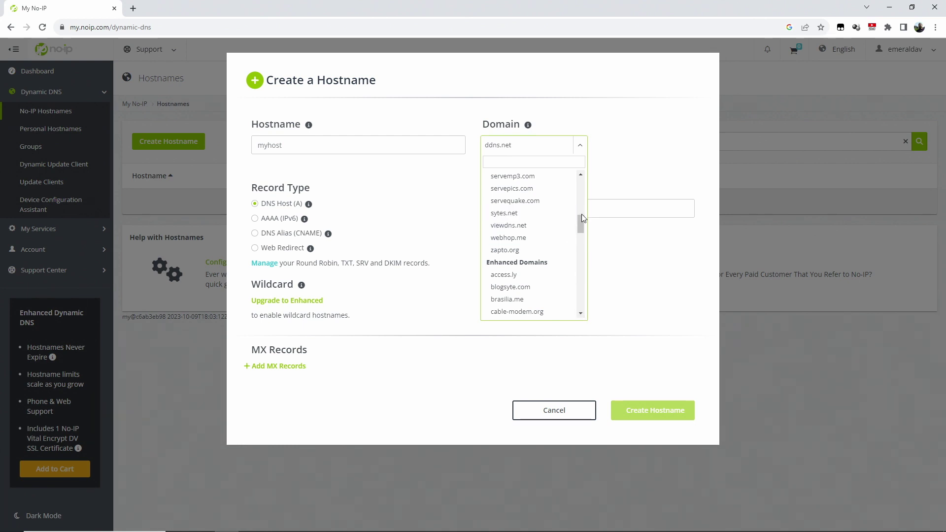
{"action": "left_click", "coordinate": [518, 250]}
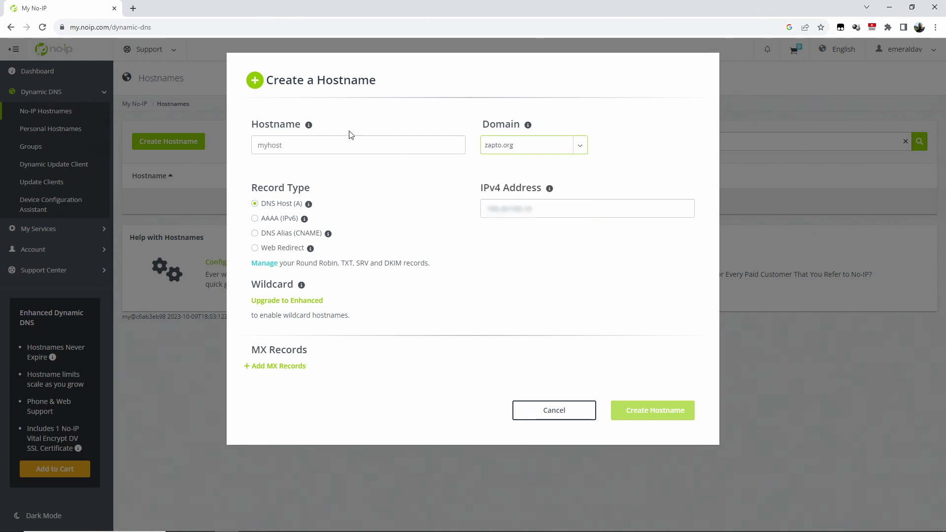
- Name the hostname after the account username and create it on zapto.org
{"action": "left_click", "coordinate": [321, 142]}
{"action": "type", "text": "emeraldav"}
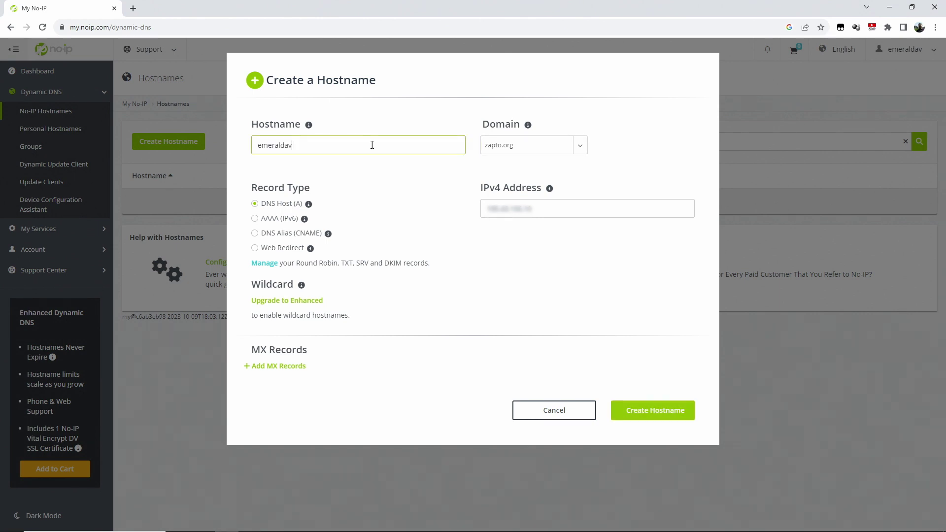
{"action": "left_click", "coordinate": [675, 418]}
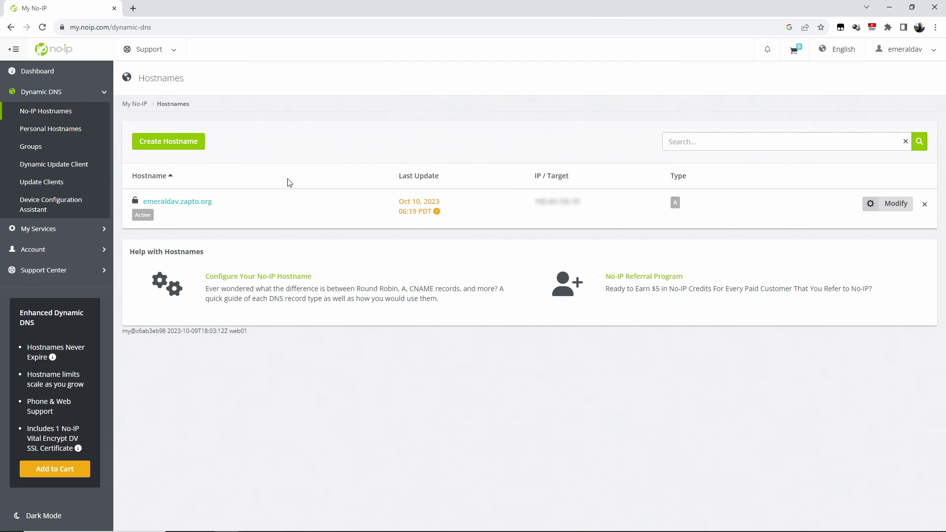
- Download DUCSetup_v4_1_1.exe from the Dynamic Update Client page and run it with admin approval
{"action": "left_click", "coordinate": [81, 94]}
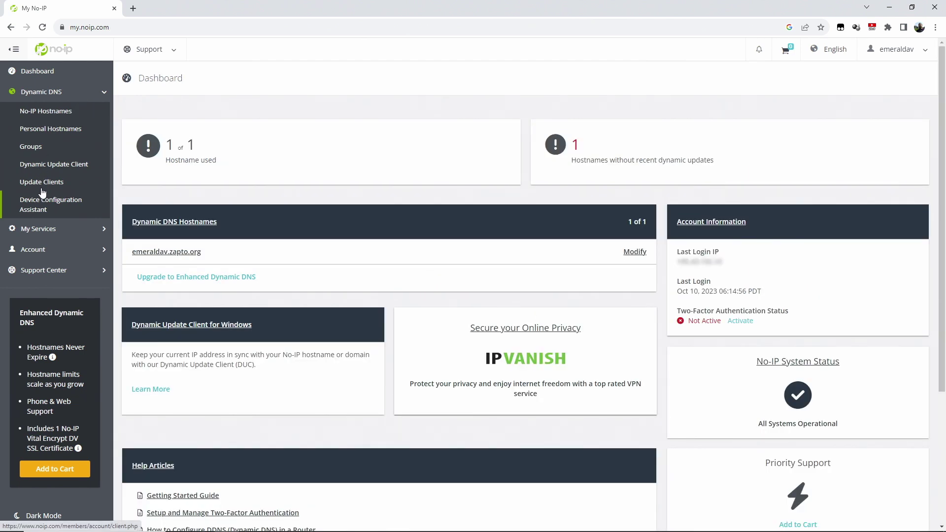
{"action": "left_click", "coordinate": [43, 168]}
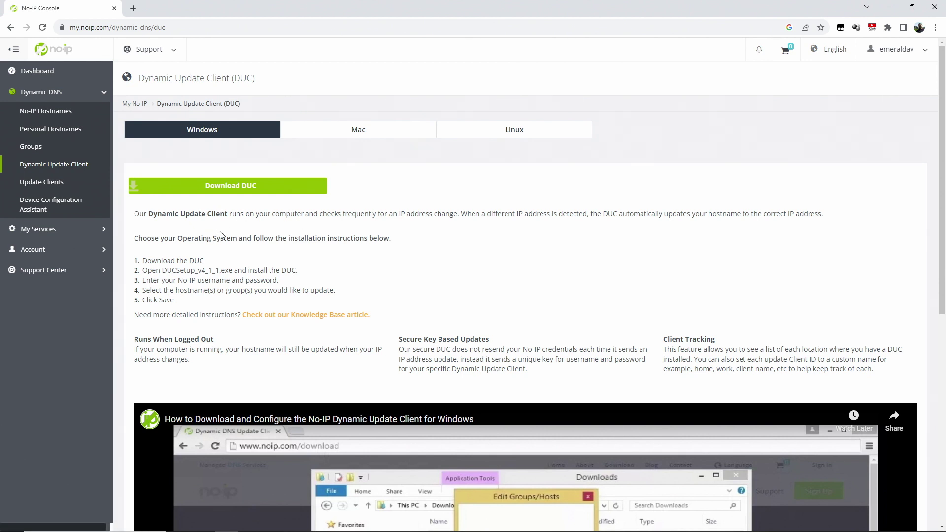
{"action": "left_click", "coordinate": [241, 194]}
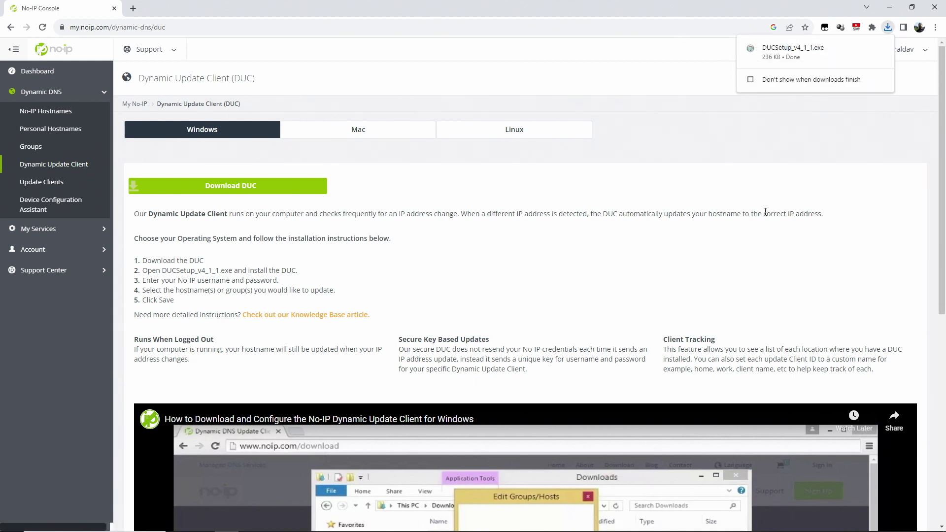
{"action": "left_click", "coordinate": [807, 57]}
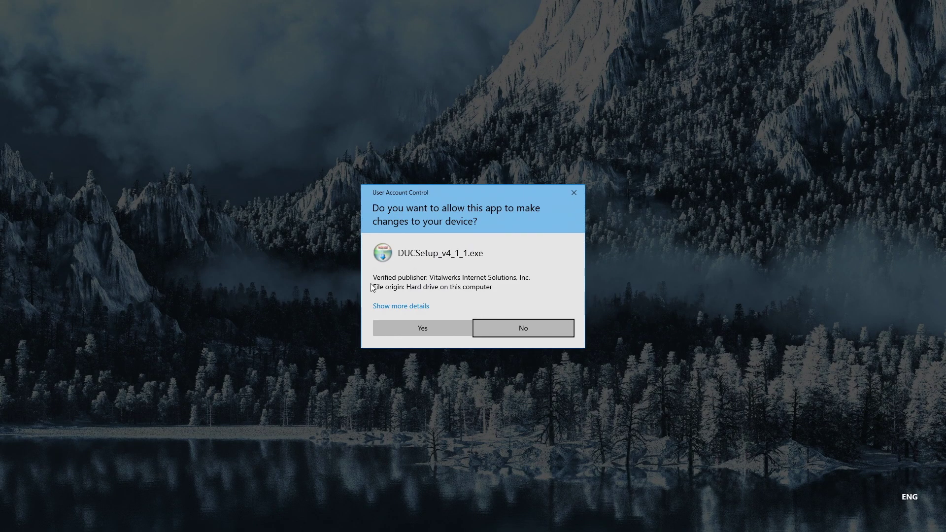
{"action": "left_click", "coordinate": [415, 327]}
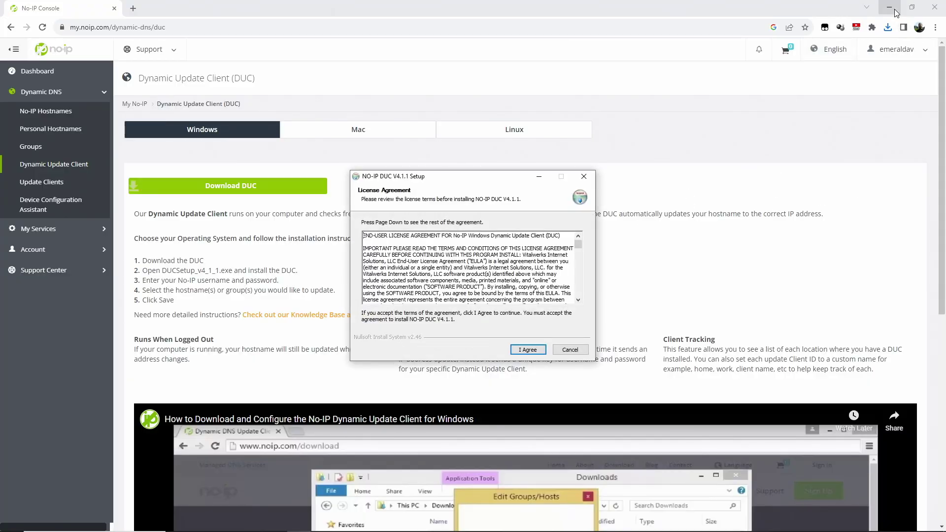
- Accept the licence and install the DUC to the default location, then launch it
{"action": "left_click", "coordinate": [889, 8]}
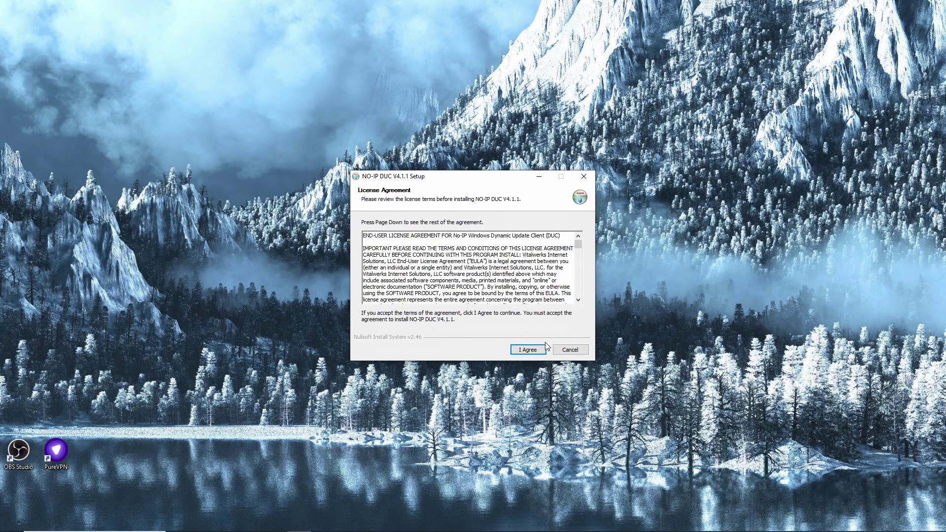
{"action": "left_click", "coordinate": [536, 348]}
{"action": "left_click", "coordinate": [536, 348]}
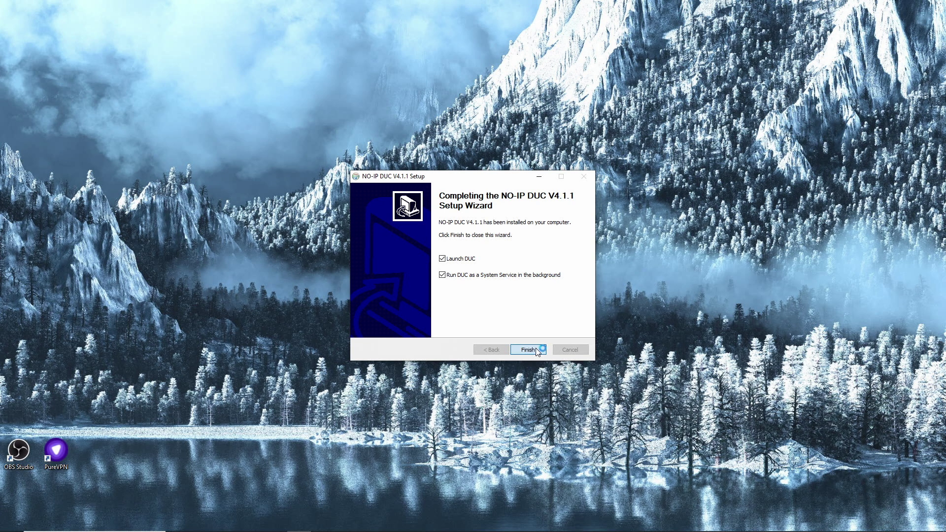
{"action": "left_click", "coordinate": [536, 348]}
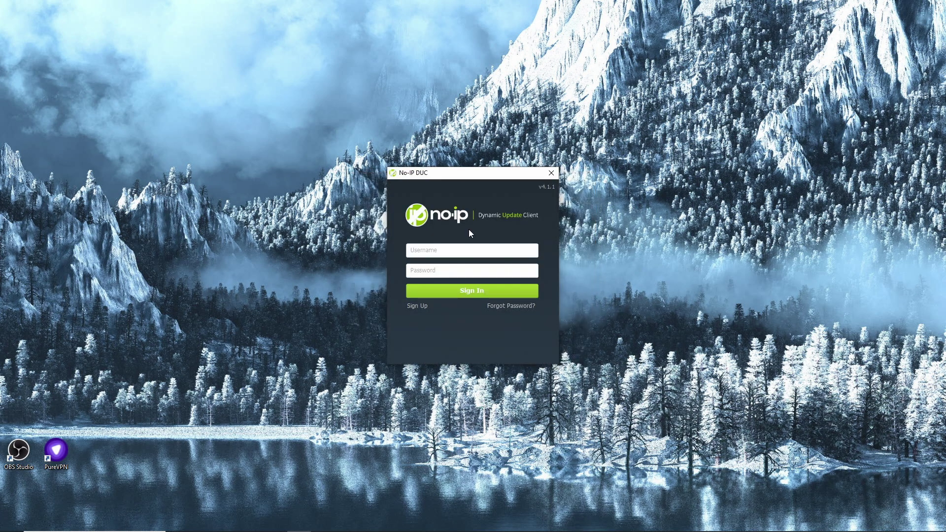
- Sign in to the DUC with the No-IP account username and password
{"action": "left_click", "coordinate": [462, 248]}
{"action": "key", "text": "Tab"}
{"action": "left_click", "coordinate": [504, 288]}
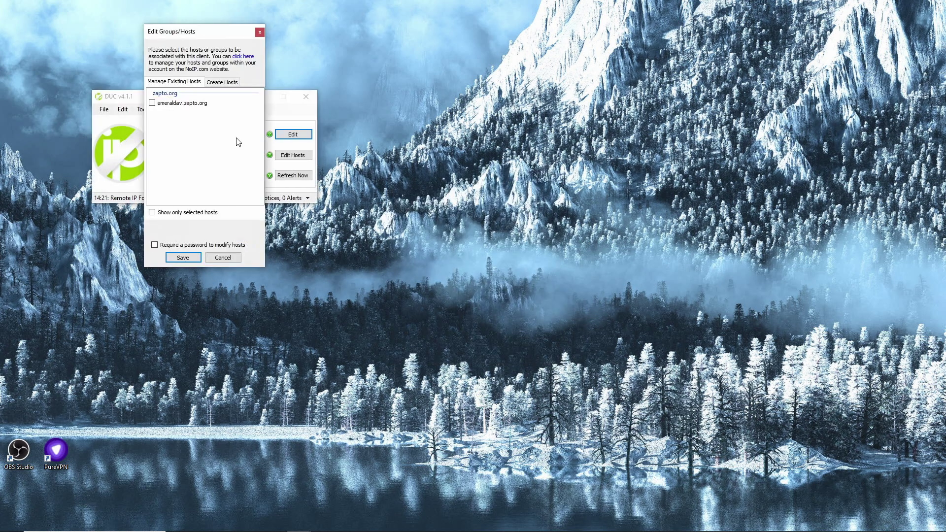
- Tick and save the zapto.org hostname in Edit Hosts, repeating once, then minimize DUC
{"action": "left_click", "coordinate": [153, 103]}
{"action": "left_click", "coordinate": [175, 258]}
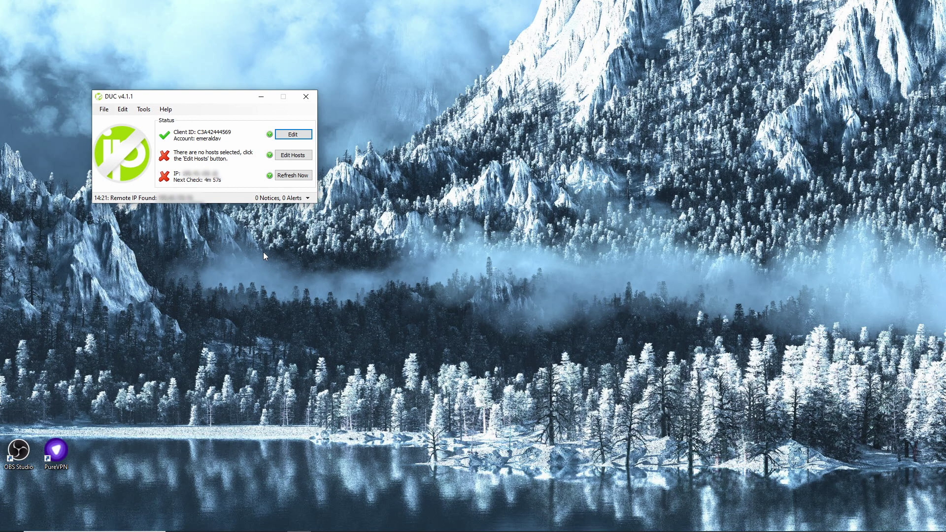
{"action": "left_click", "coordinate": [294, 156]}
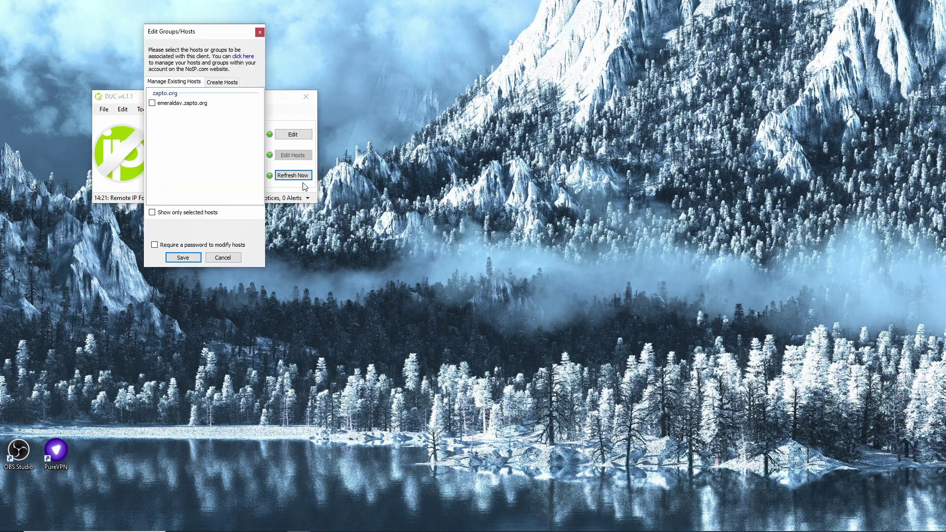
{"action": "left_click", "coordinate": [156, 105]}
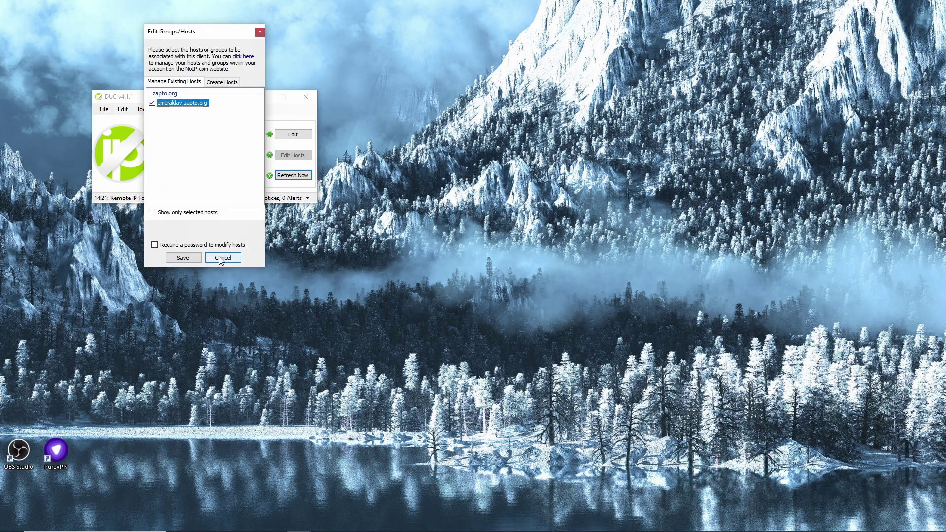
{"action": "left_click", "coordinate": [190, 259]}
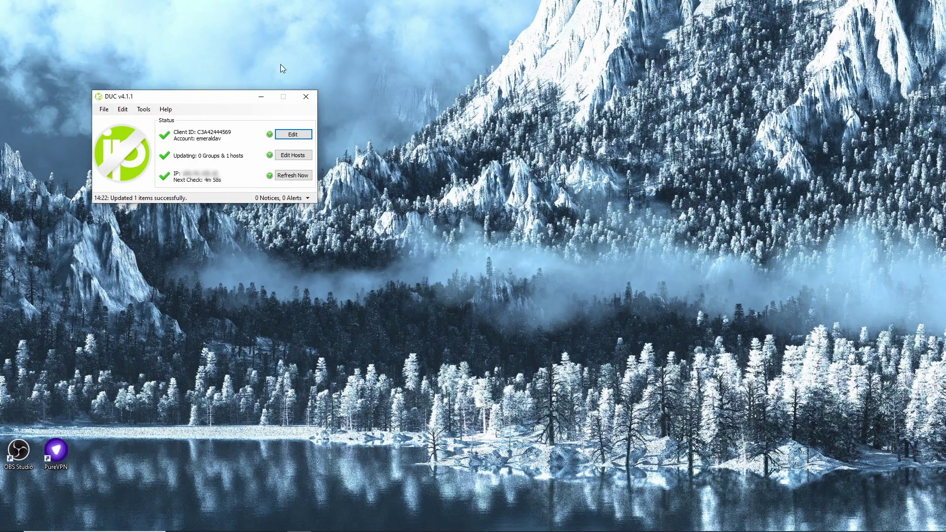
{"action": "left_click", "coordinate": [263, 98]}
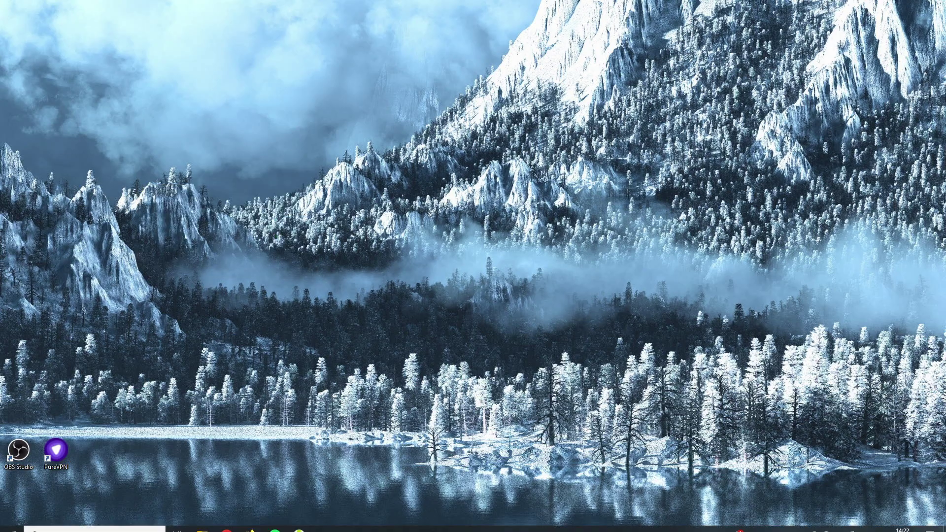
{"action": "left_click", "coordinate": [227, 522]}
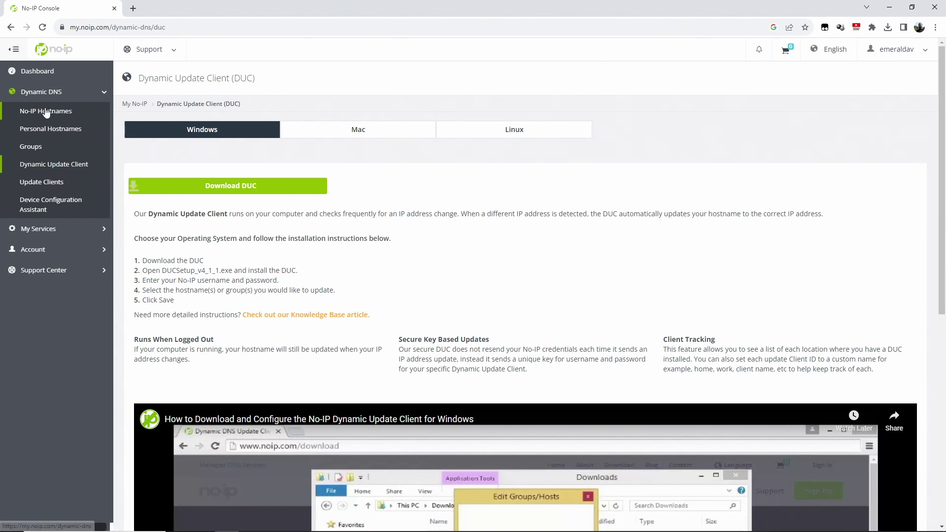
{"action": "left_click", "coordinate": [54, 80]}
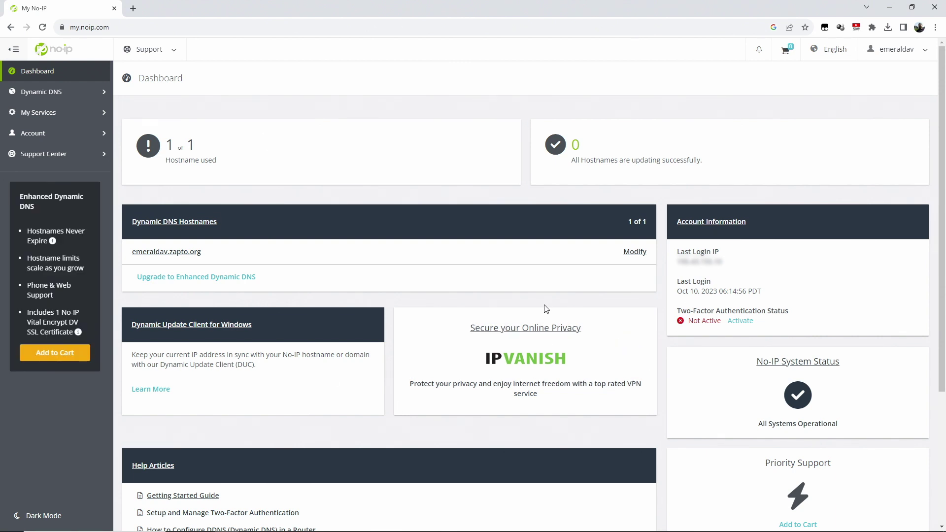
{"action": "left_click", "coordinate": [174, 252]}
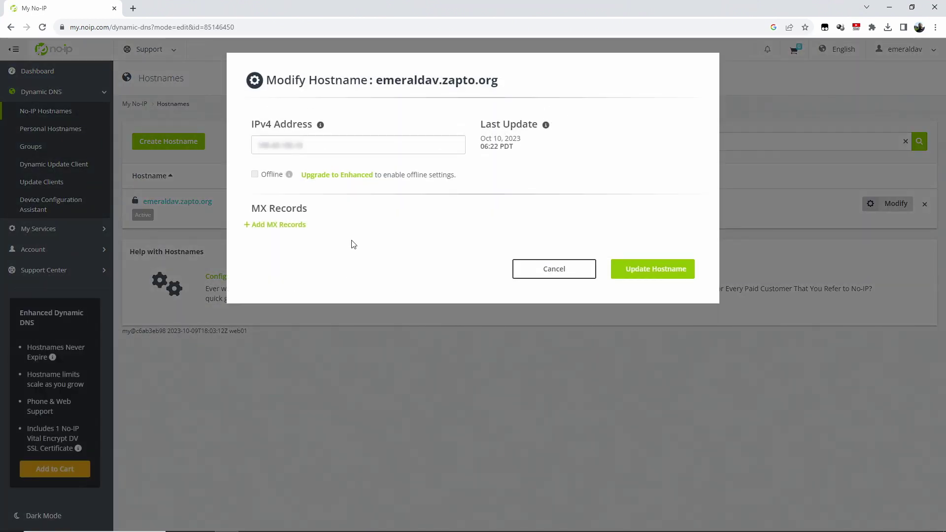
{"action": "left_click", "coordinate": [556, 269]}
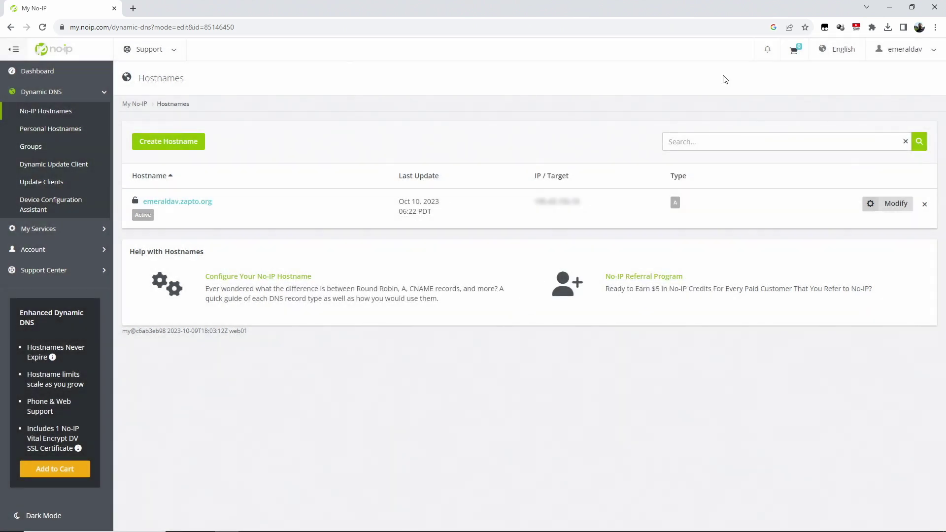
{"action": "left_click", "coordinate": [933, 8]}
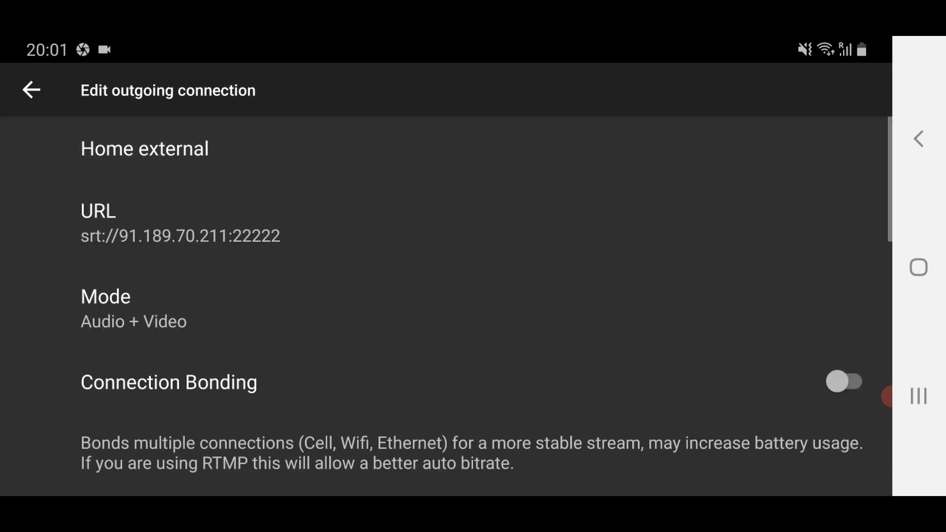
- Replace the IP in the Home SRT URL with the zapto.org hostname, keeping port 22222
{"action": "left_click", "coordinate": [180, 224]}
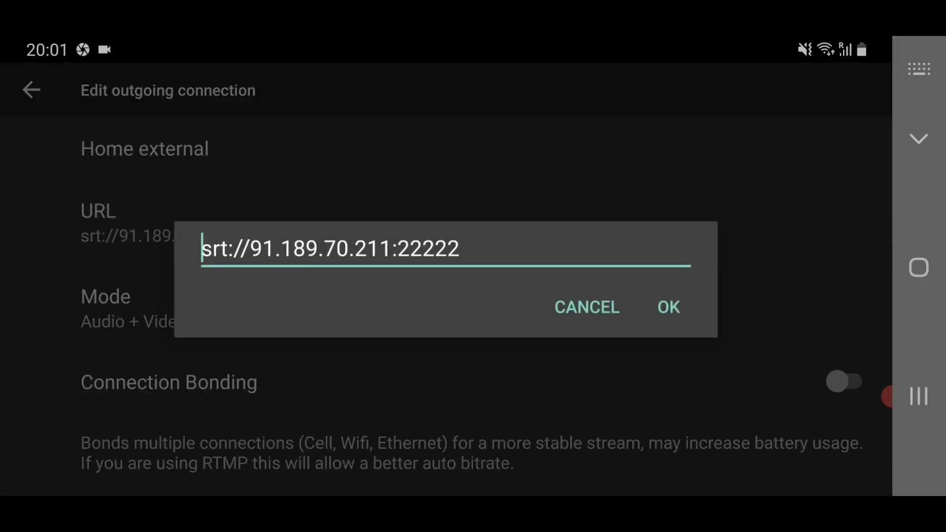
{"action": "left_click", "coordinate": [389, 247]}
{"action": "key", "text": "BackSpace"}
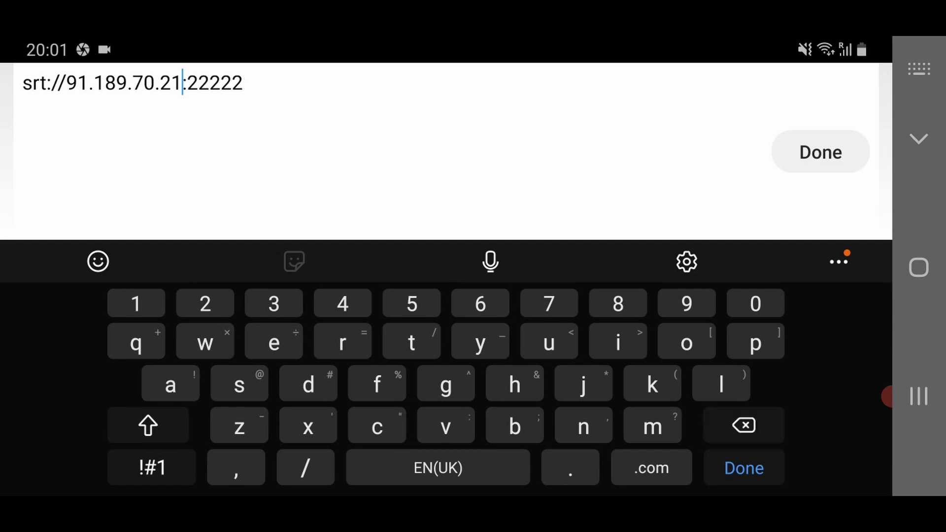
{"action": "key", "text": "BackSpace"}
{"action": "key", "text": "BackSpace"}
{"action": "key", "text": "BackSpace"}
{"action": "key", "text": "BackSpace"}
{"action": "key", "text": "BackSpace"}
{"action": "key", "text": "BackSpace"}
{"action": "key", "text": "BackSpace"}
{"action": "key", "text": "BackSpace"}
{"action": "key", "text": "BackSpace"}
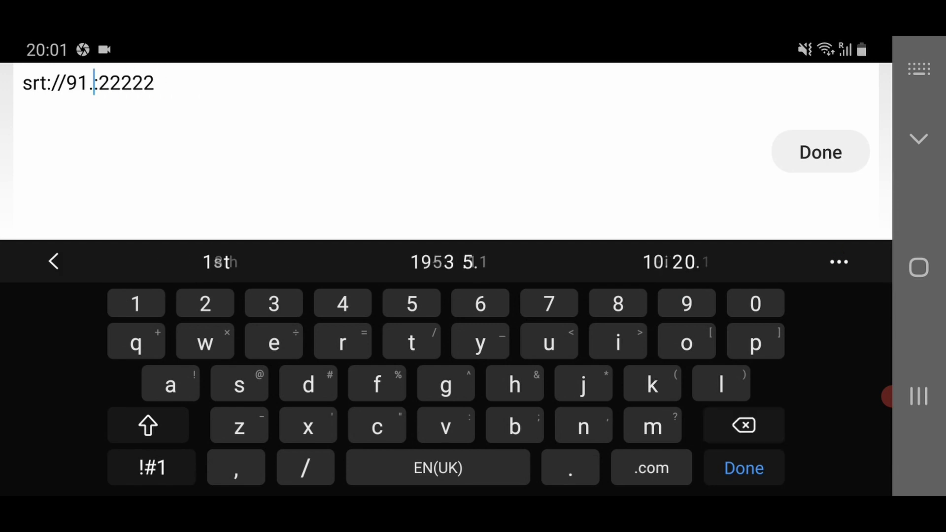
{"action": "key", "text": "BackSpace"}
{"action": "key", "text": "BackSpace"}
{"action": "key", "text": "BackSpace"}
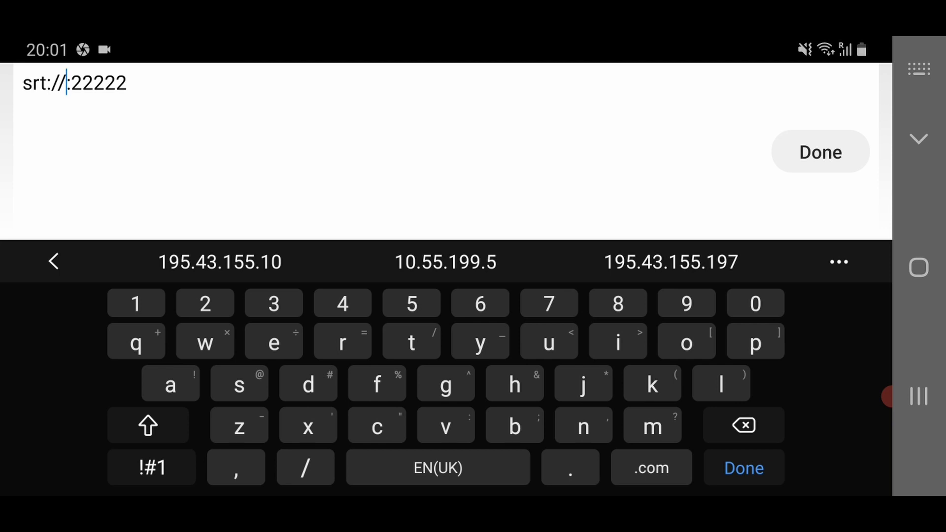
{"action": "type", "text": "em"}
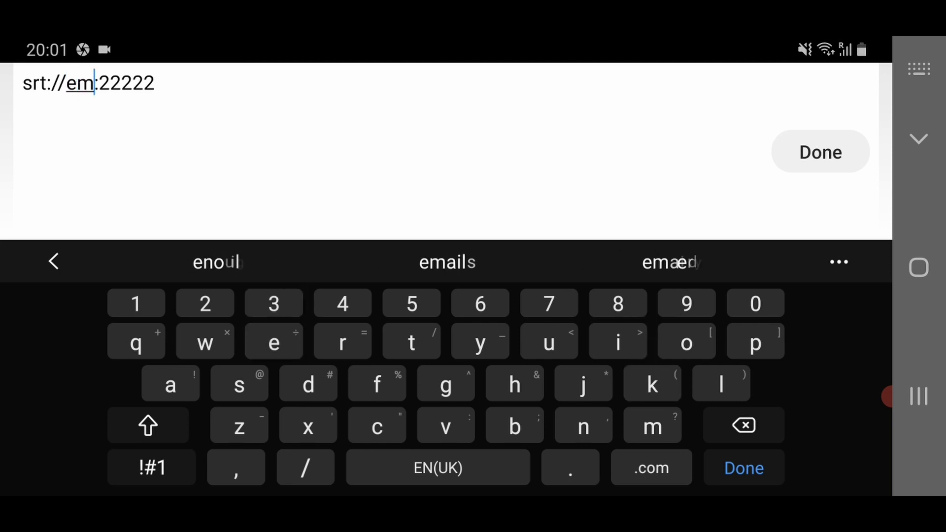
{"action": "type", "text": "eral"}
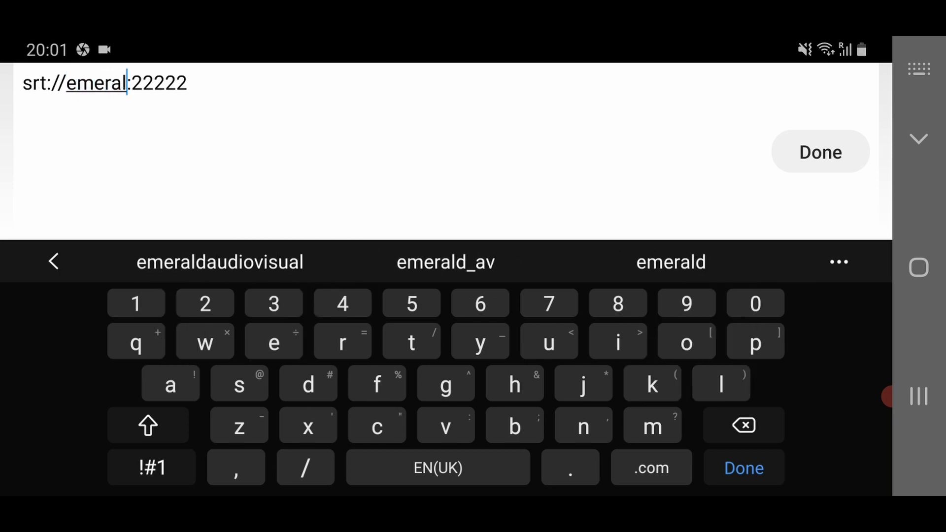
{"action": "type", "text": "dav"}
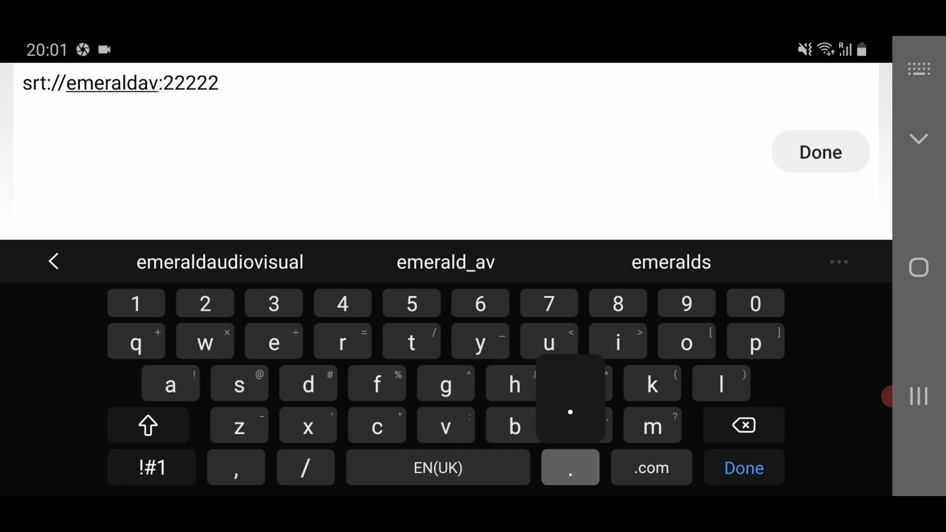
{"action": "type", "text": ".za"}
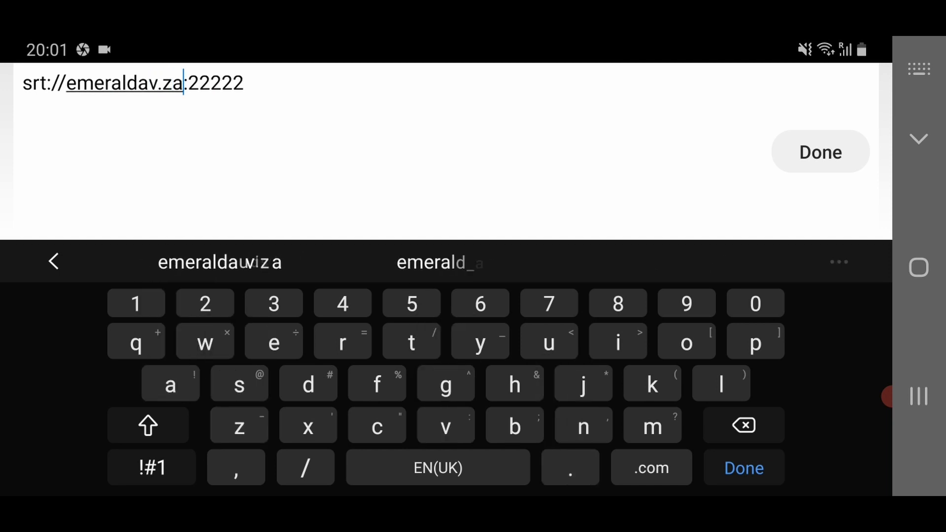
{"action": "type", "text": "pto"}
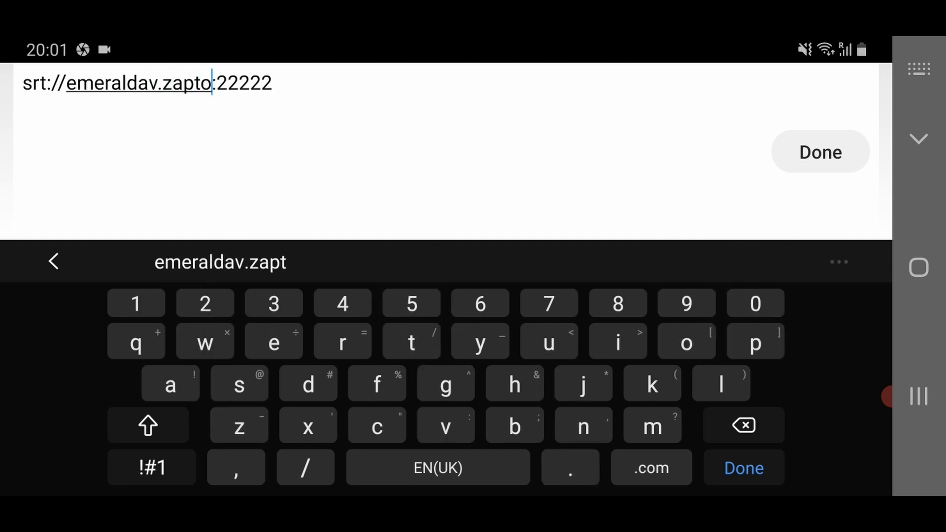
{"action": "type", "text": "."}
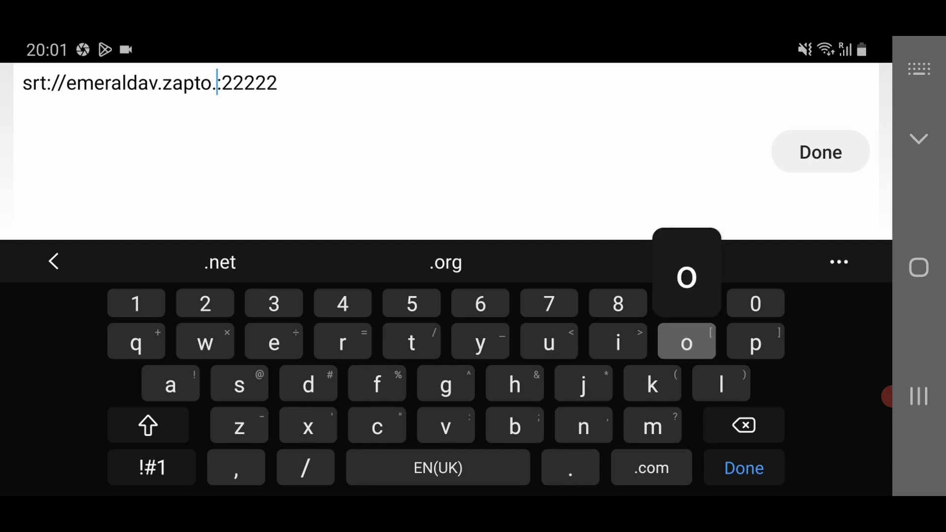
{"action": "type", "text": "org"}
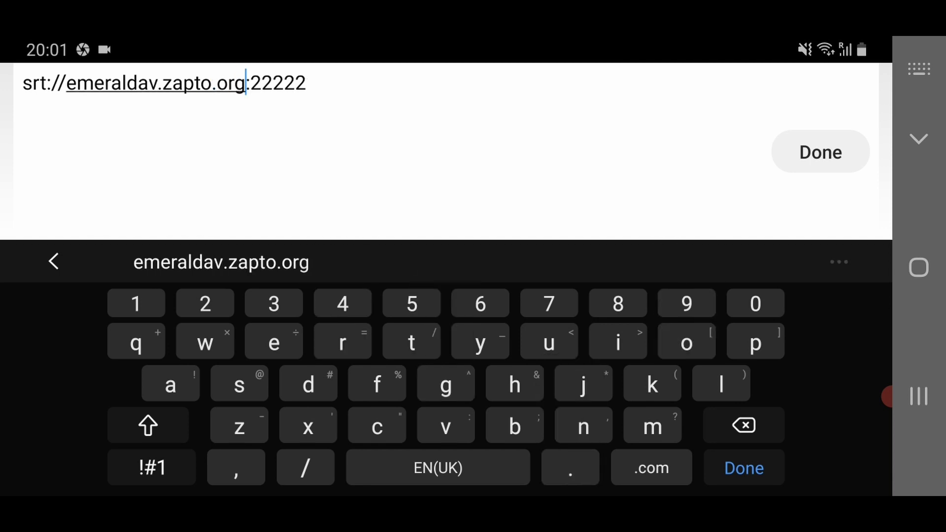
{"action": "left_click", "coordinate": [820, 151]}
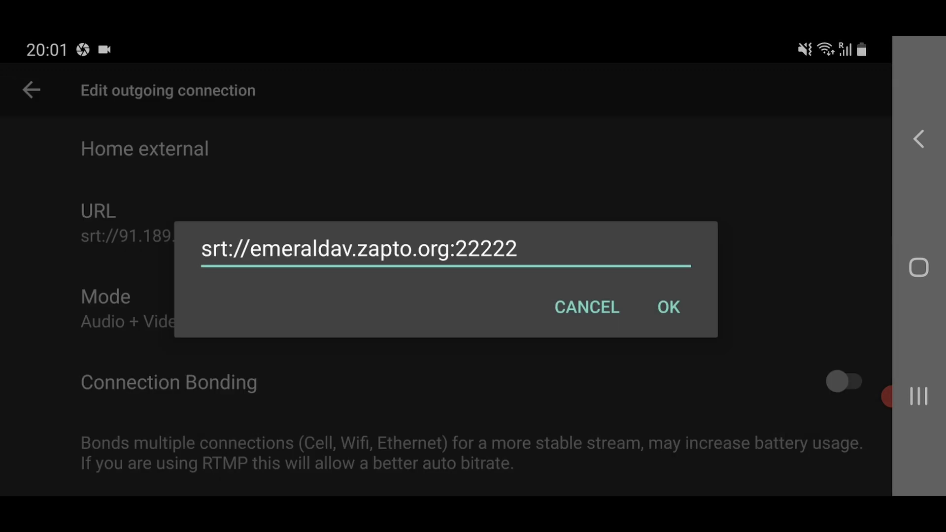
{"action": "left_click", "coordinate": [668, 307]}
- Back out through the connection and settings screens to the camera view
{"action": "left_click", "coordinate": [31, 90]}
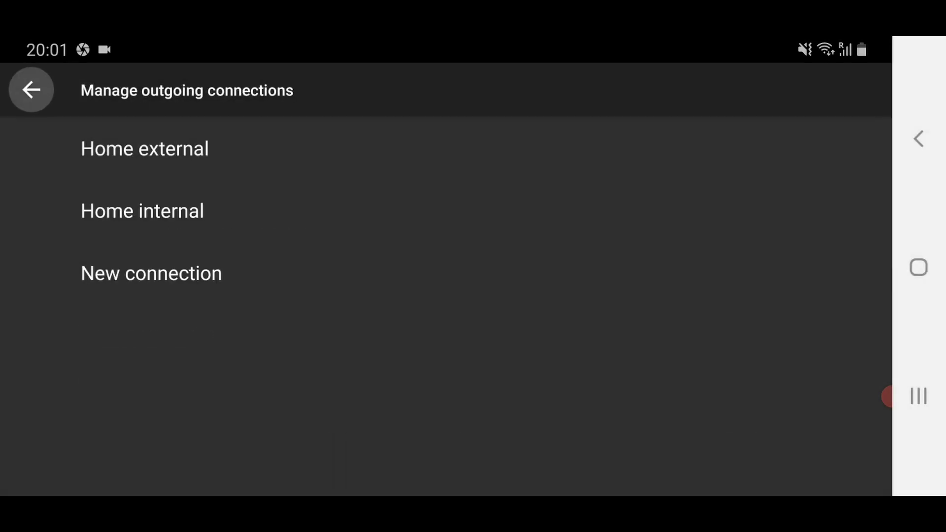
{"action": "left_click", "coordinate": [31, 90]}
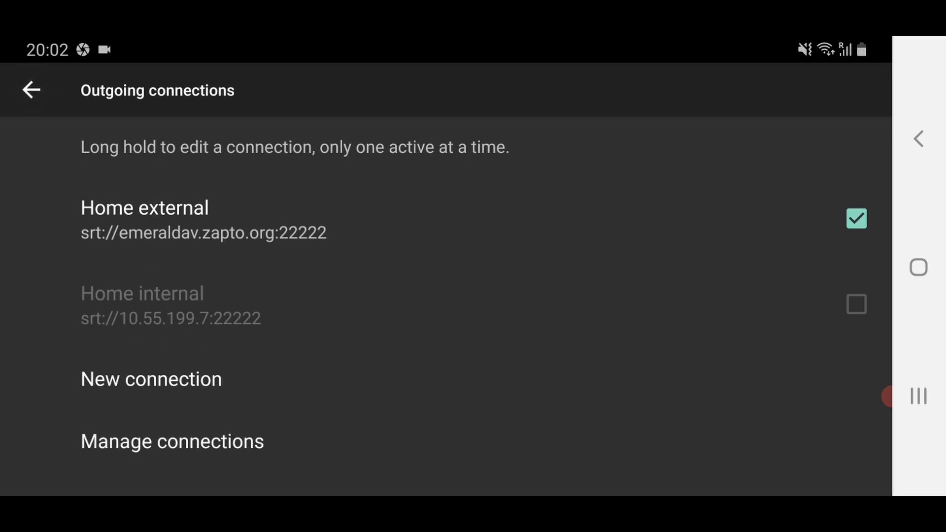
{"action": "left_click", "coordinate": [31, 90]}
{"action": "left_click", "coordinate": [31, 90]}
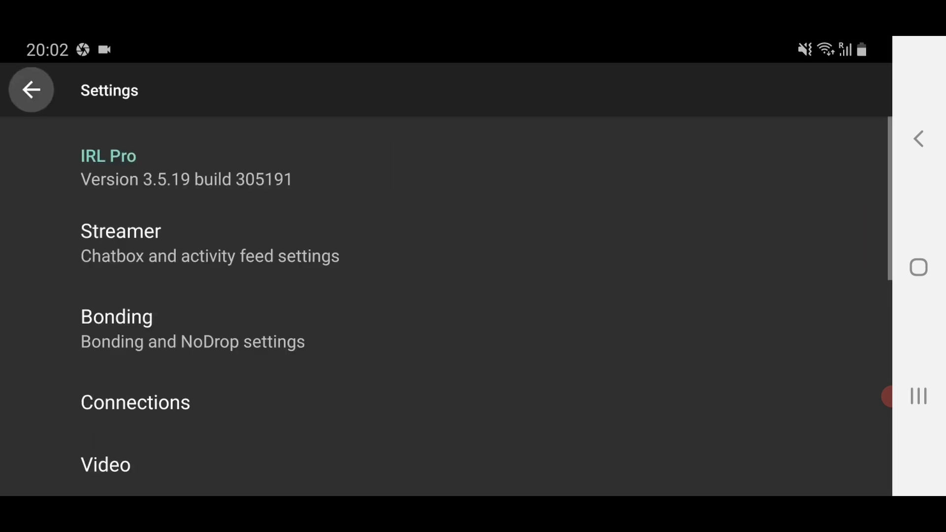